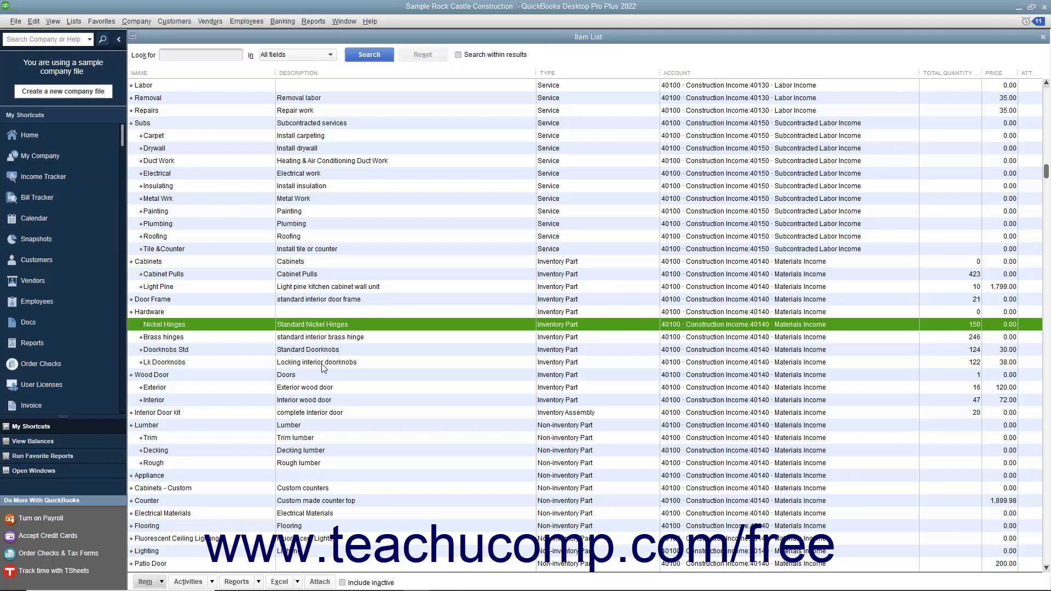
Reach the inventory activities from the Vendors menu to start an adjustment.
{"action": "left_click", "coordinate": [211, 21]}
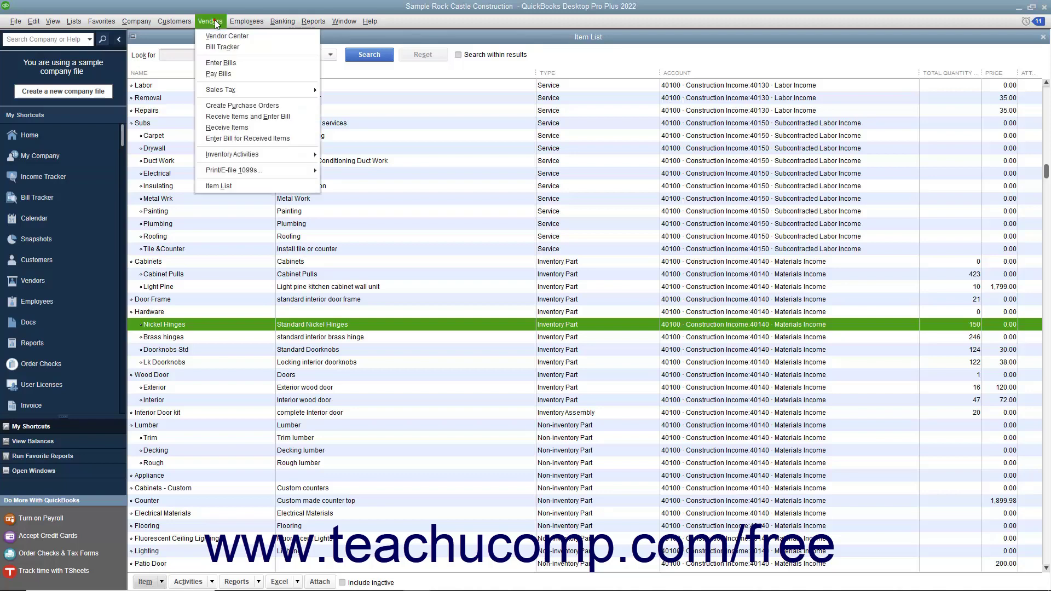
{"action": "mouse_move", "coordinate": [232, 155]}
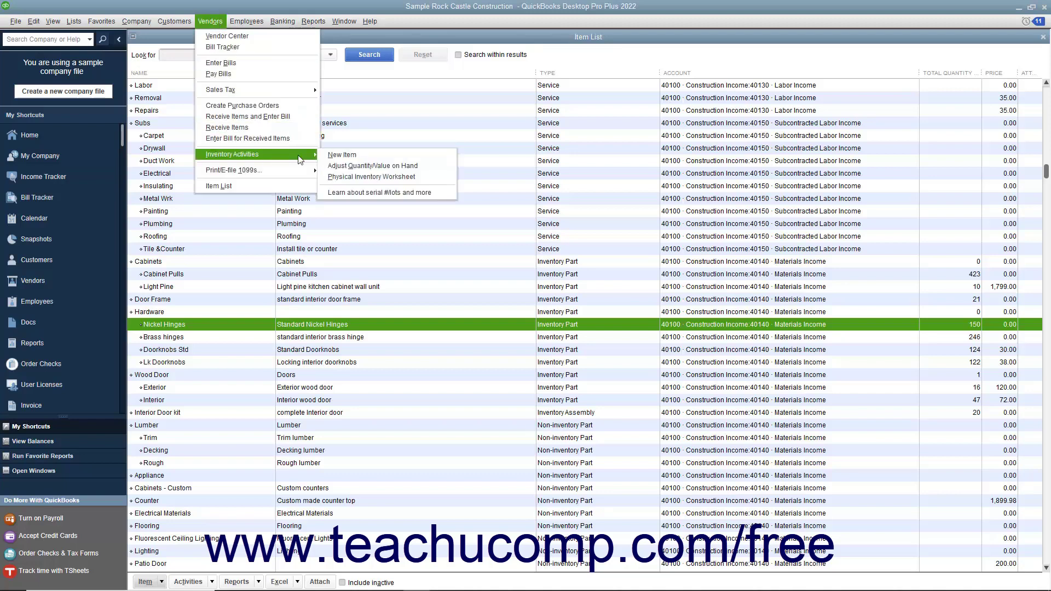
Keep the adjustment type as Quantity and the date as 12/15/2024.
{"action": "left_click", "coordinate": [358, 165]}
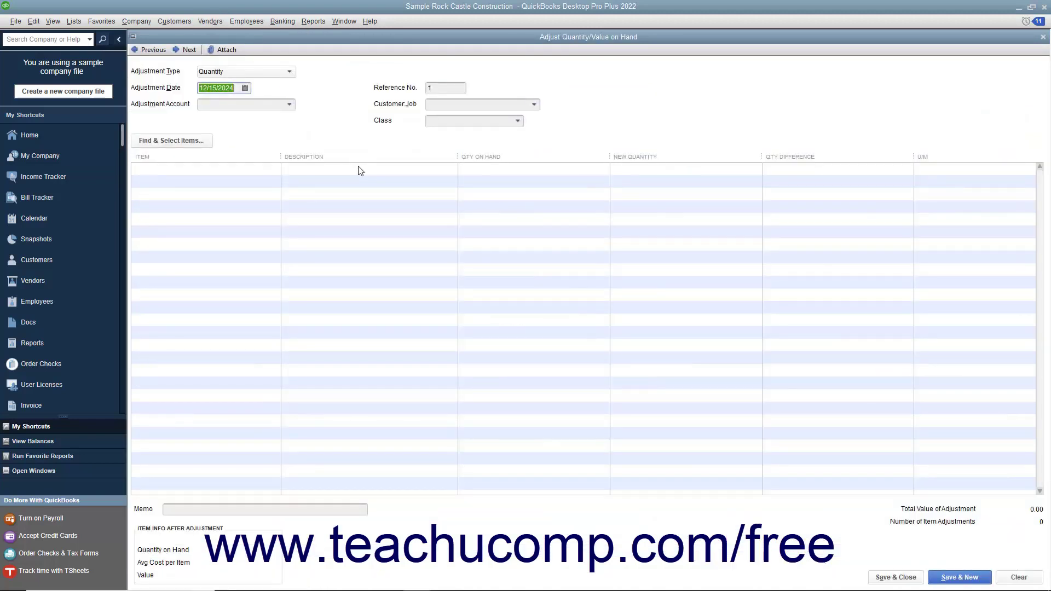
{"action": "left_click", "coordinate": [288, 71]}
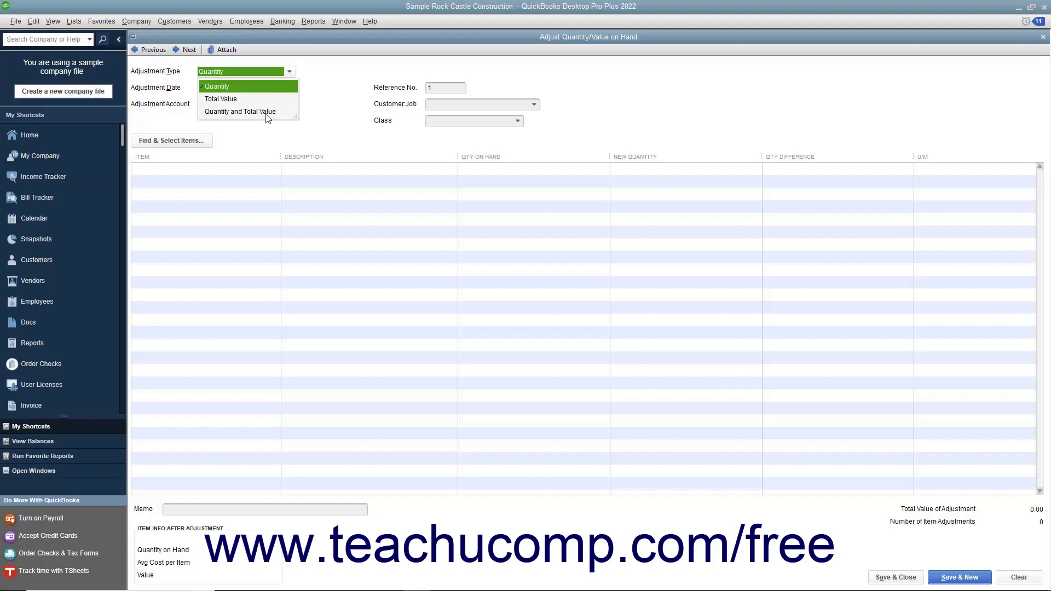
{"action": "left_click", "coordinate": [254, 88]}
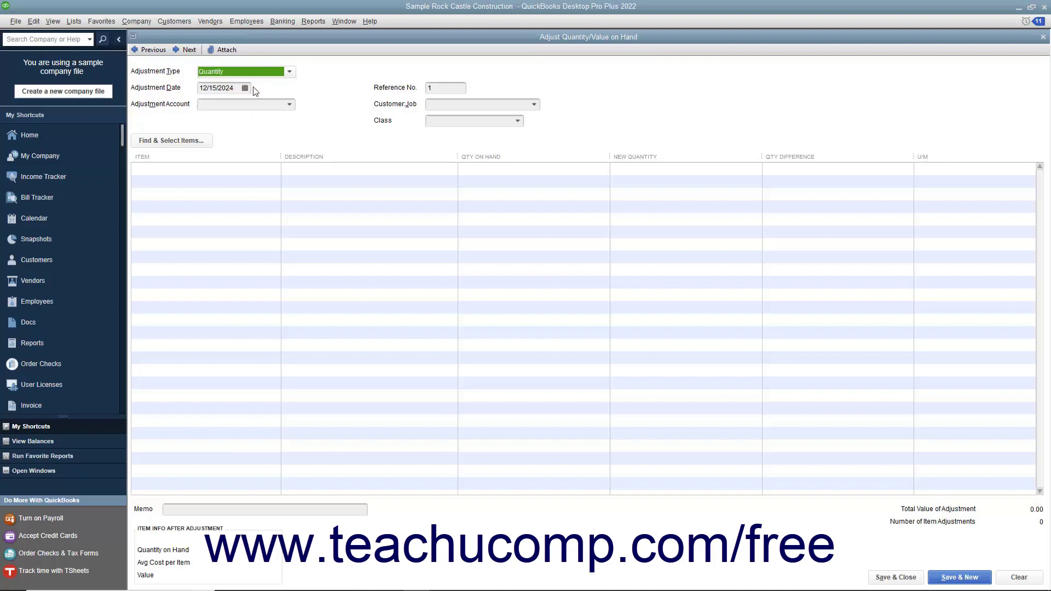
{"action": "left_click", "coordinate": [244, 88]}
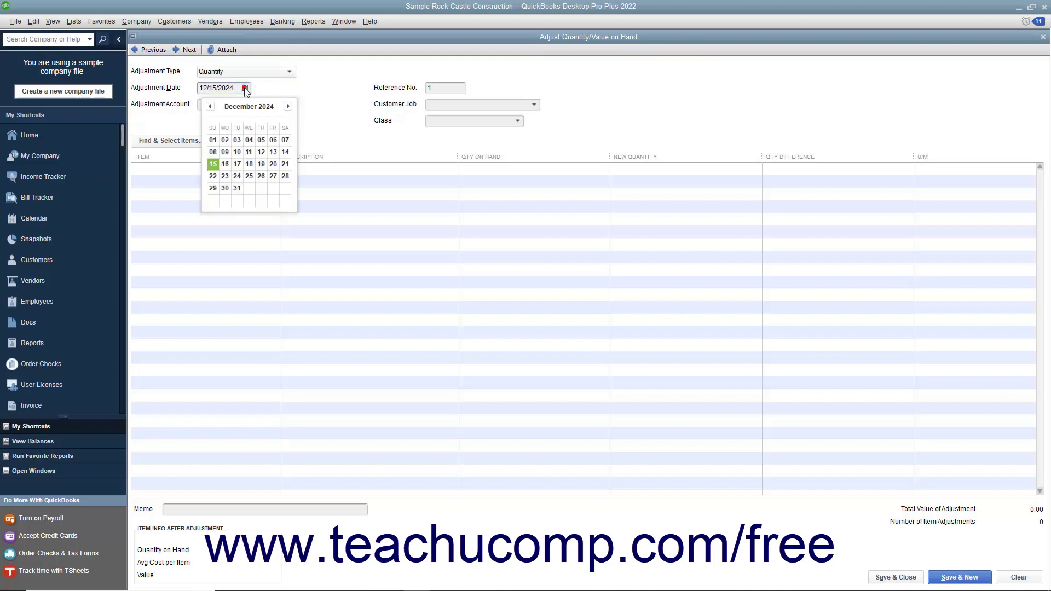
{"action": "left_click", "coordinate": [213, 165]}
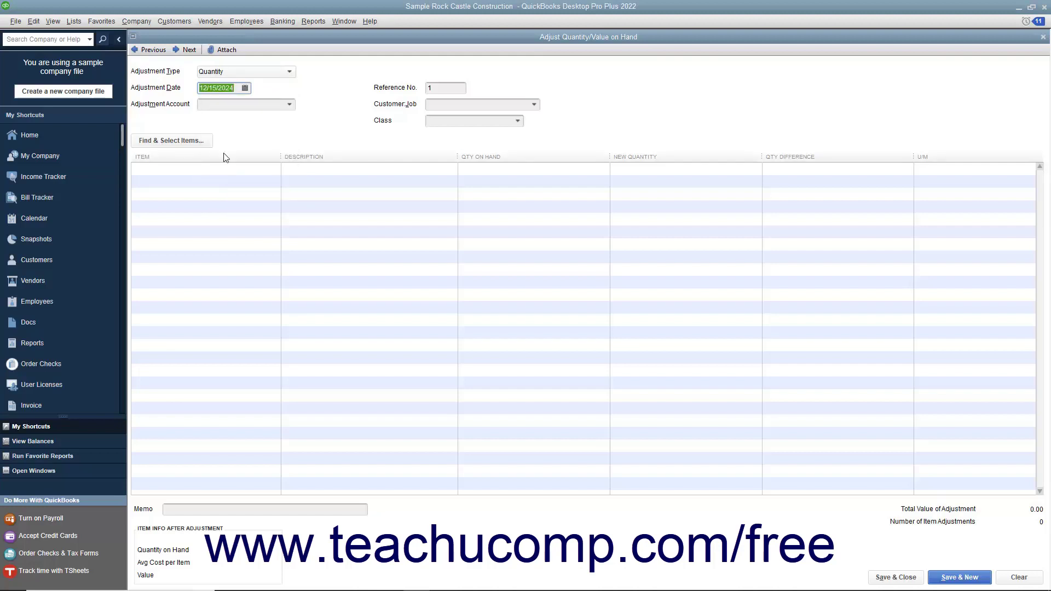
Post the adjustment to 50100 Cost of Goods Sold with reference number 2, leaving customer and class blank.
{"action": "left_click", "coordinate": [289, 105]}
{"action": "left_click", "coordinate": [289, 120]}
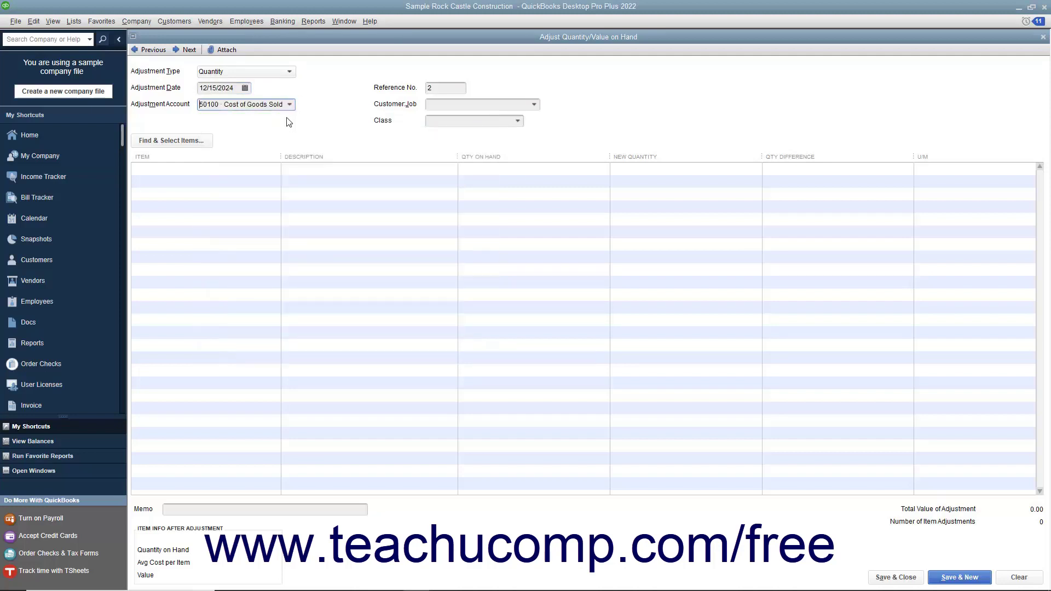
{"action": "left_click", "coordinate": [435, 88]}
{"action": "left_click", "coordinate": [437, 103]}
{"action": "left_click", "coordinate": [436, 121]}
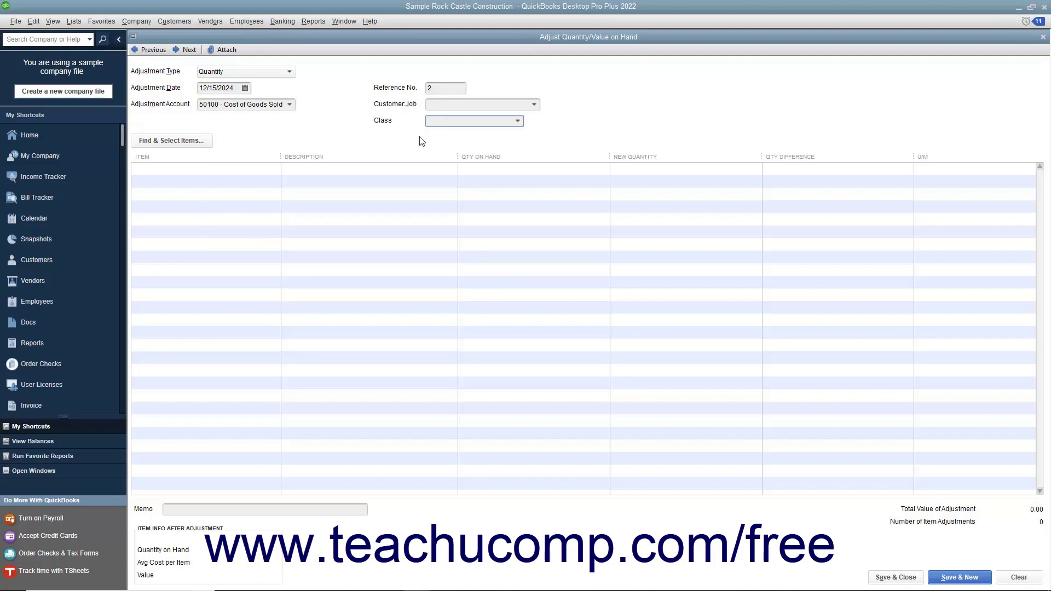
Enter the memo 'Lost a hinge' and choose Hardware:Nickel Hinges as the first item line.
{"action": "left_click", "coordinate": [209, 508]}
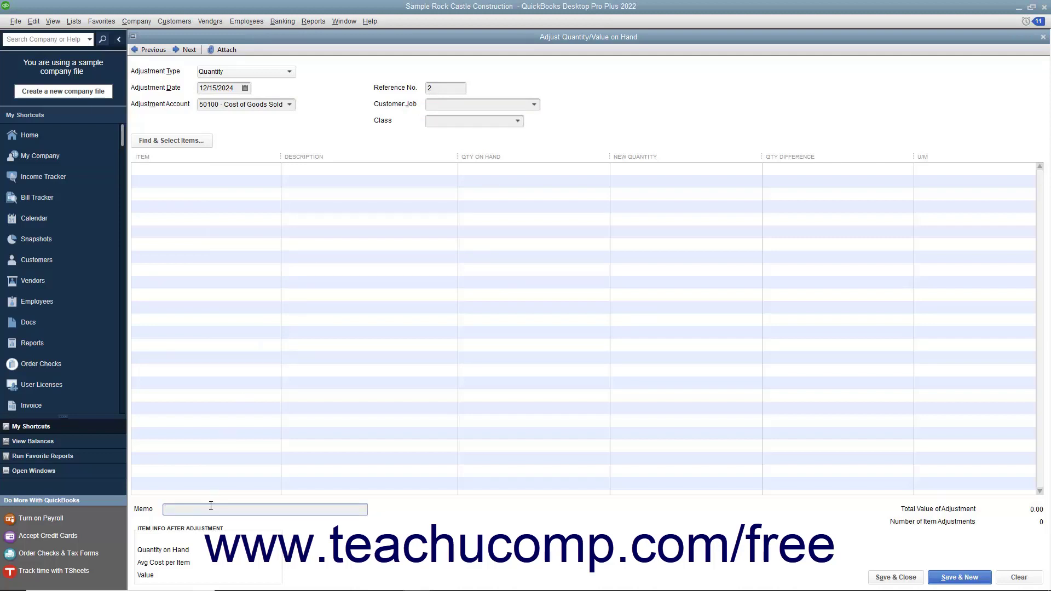
{"action": "type", "text": "Lost a hinge"}
{"action": "left_click", "coordinate": [204, 173]}
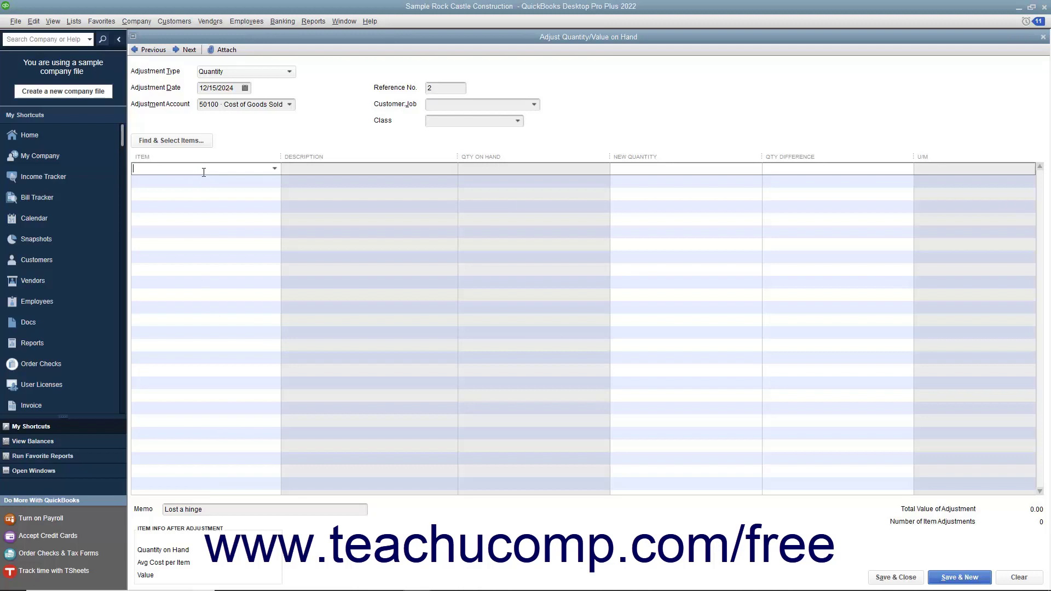
{"action": "left_click", "coordinate": [274, 168]}
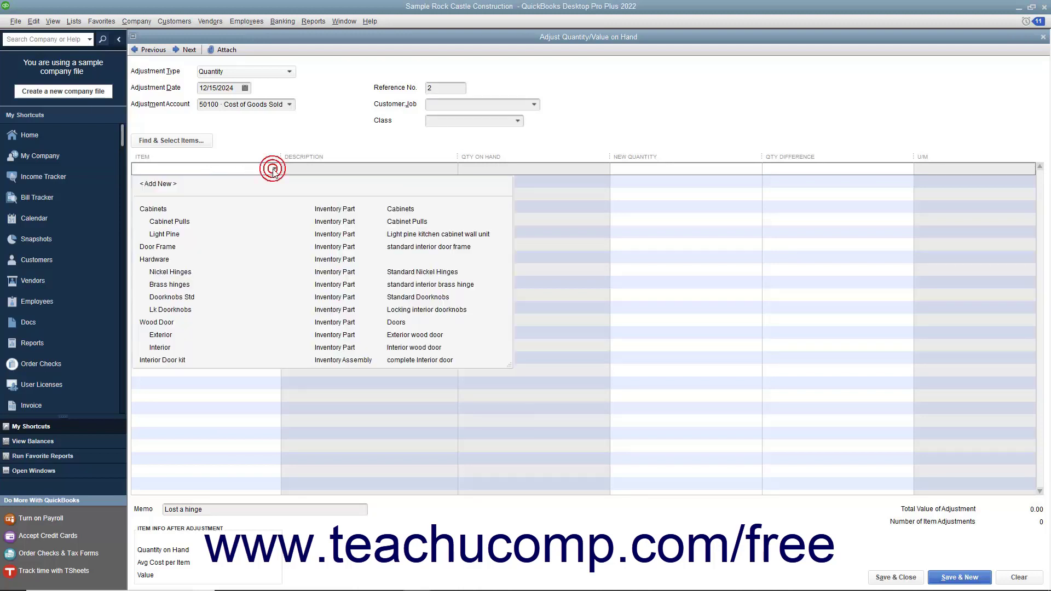
{"action": "left_click", "coordinate": [189, 271]}
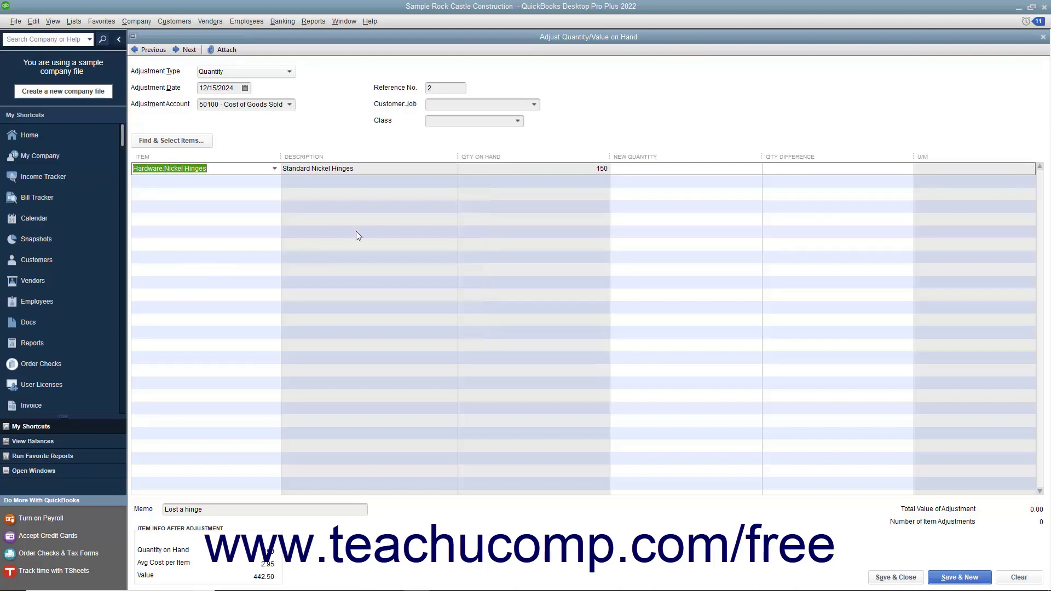
Set the new quantity of Nickel Hinges to 149 (difference -1, value -2.95).
{"action": "left_click", "coordinate": [703, 171]}
{"action": "key", "text": "shift+Tab"}
{"action": "type", "text": "149"}
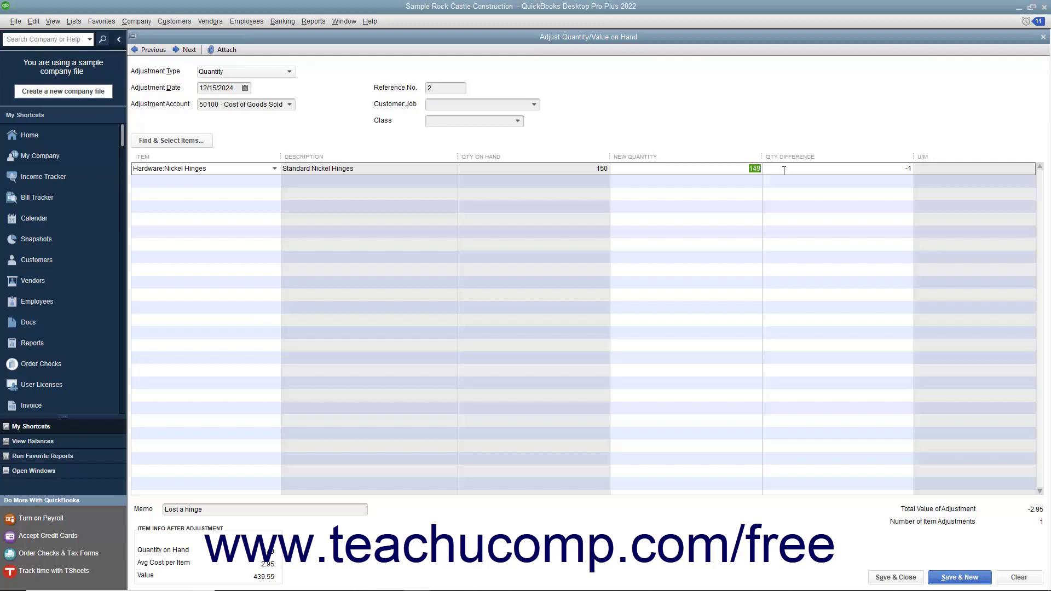
{"action": "left_click", "coordinate": [883, 578]}
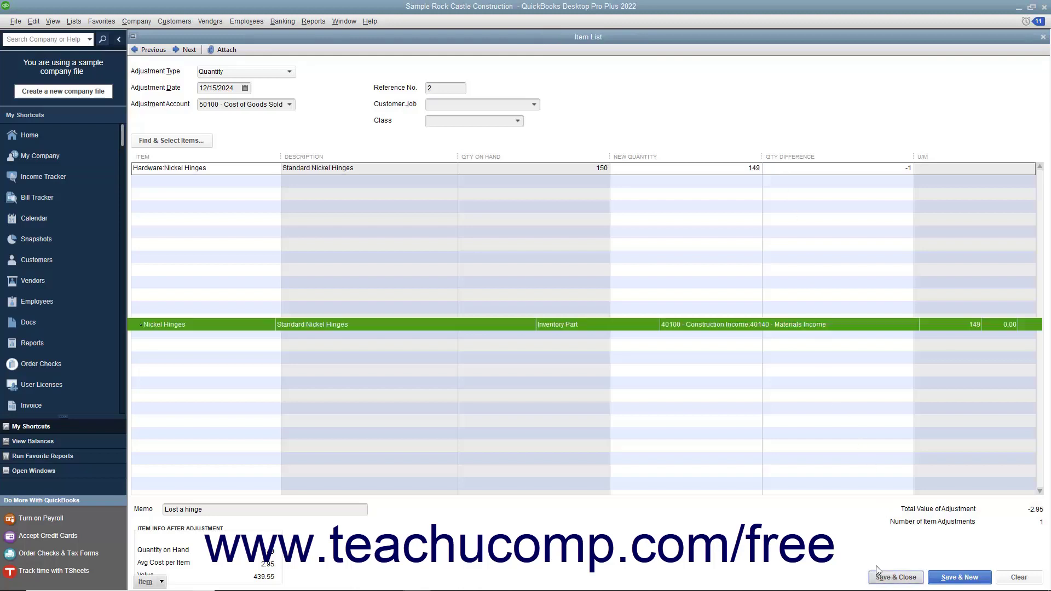